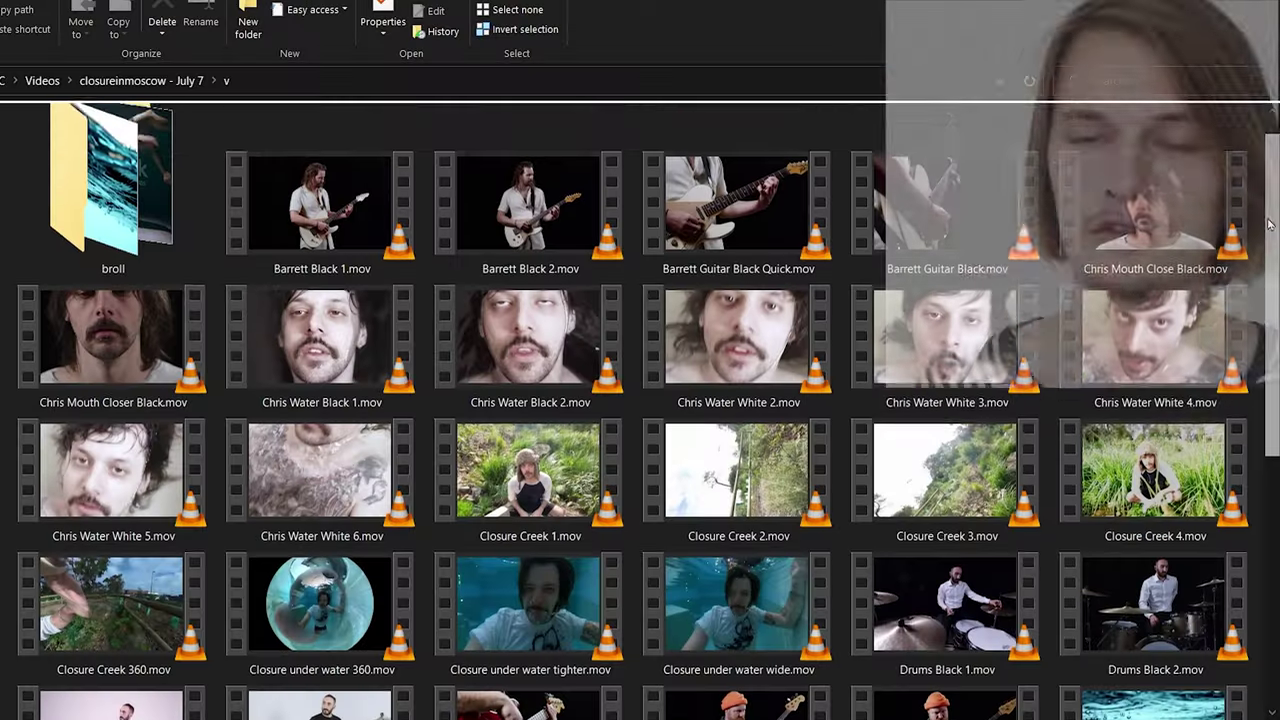
Step: Scroll the footage folder down to the Full Band White and drum .mov clips
{"action": "scroll", "coordinate": [440, 400], "scroll_direction": "down", "scroll_amount": 2}
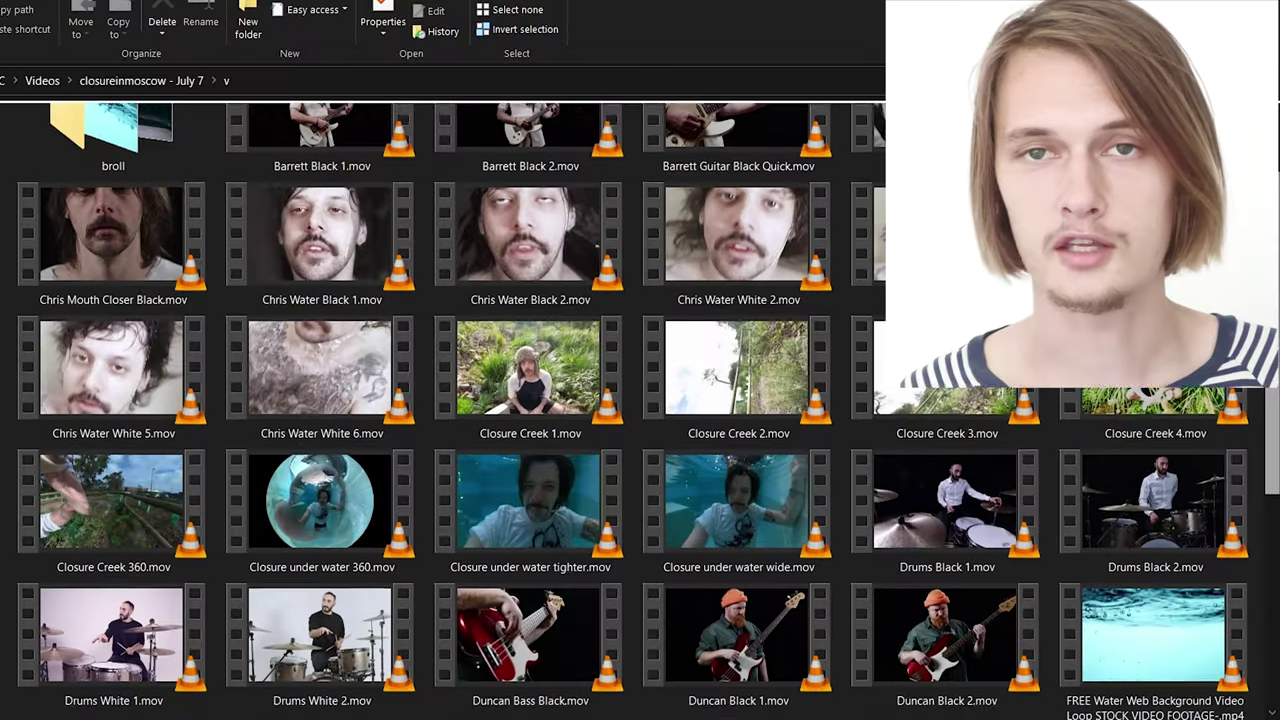
{"action": "scroll", "coordinate": [440, 400], "scroll_direction": "down", "scroll_amount": 1}
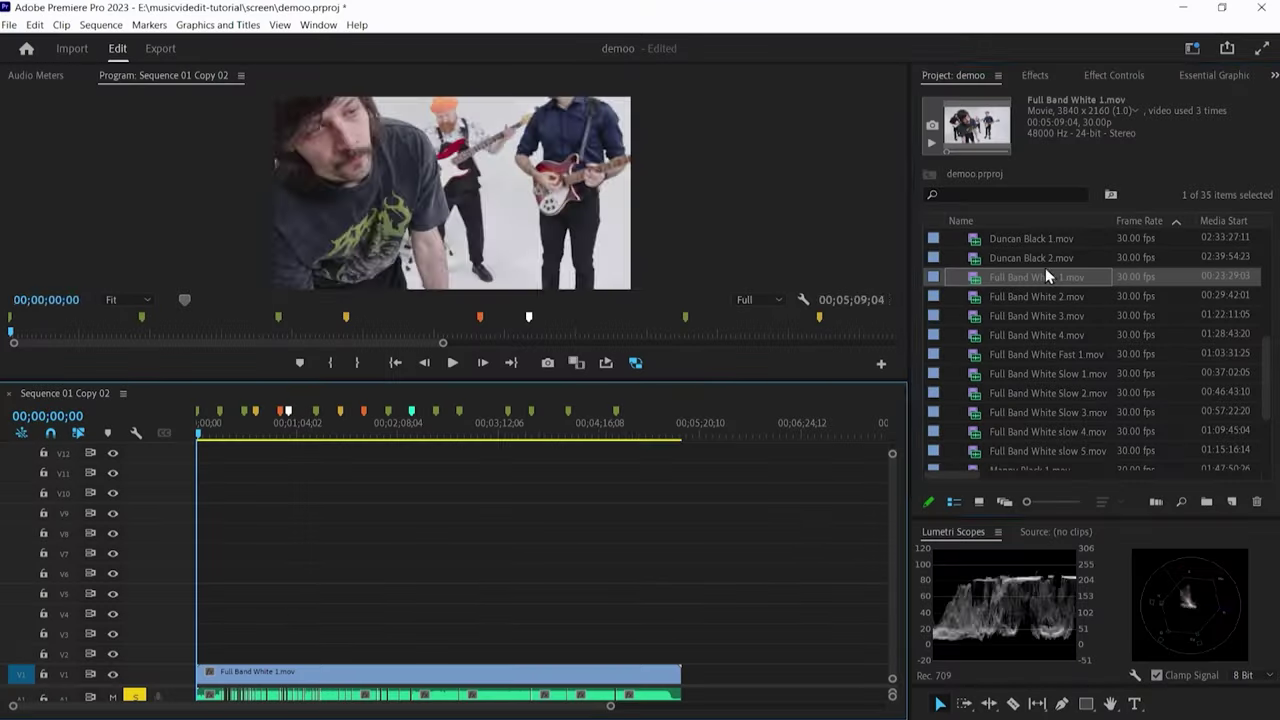
Step: Stack the remaining Full Band White takes onto tracks and give that group a Rose label
{"action": "left_click_drag", "start_coordinate": [1036, 296], "coordinate": [140, 633]}
{"action": "left_click_drag", "start_coordinate": [1036, 335], "coordinate": [337, 577]}
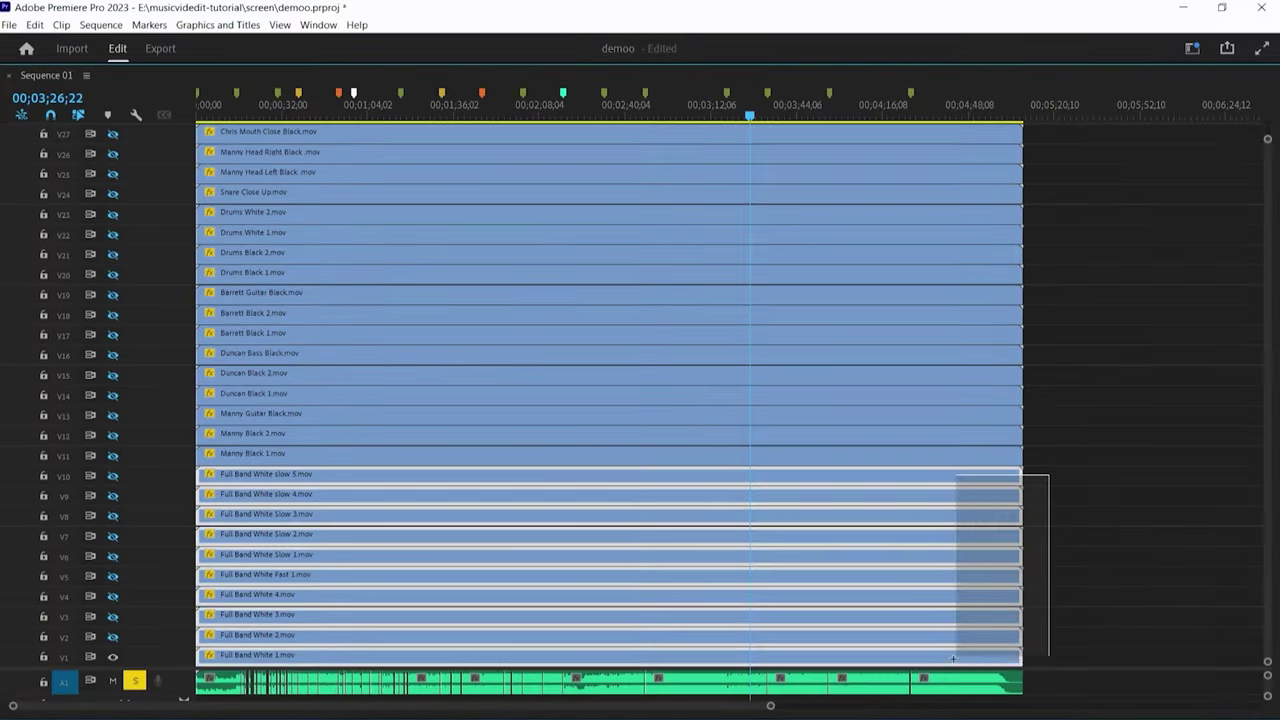
{"action": "left_click_drag", "start_coordinate": [953, 658], "coordinate": [952, 658]}
{"action": "right_click", "coordinate": [952, 658]}
{"action": "left_click", "coordinate": [839, 577]}
Step: Label Manny's V11–V13 takes Yellow and Duncan's V14–V16 takes Purple
{"action": "left_click_drag", "start_coordinate": [1020, 452], "coordinate": [987, 417]}
{"action": "right_click", "coordinate": [987, 417]}
{"action": "mouse_move", "coordinate": [1025, 468]}
{"action": "left_click", "coordinate": [882, 714]}
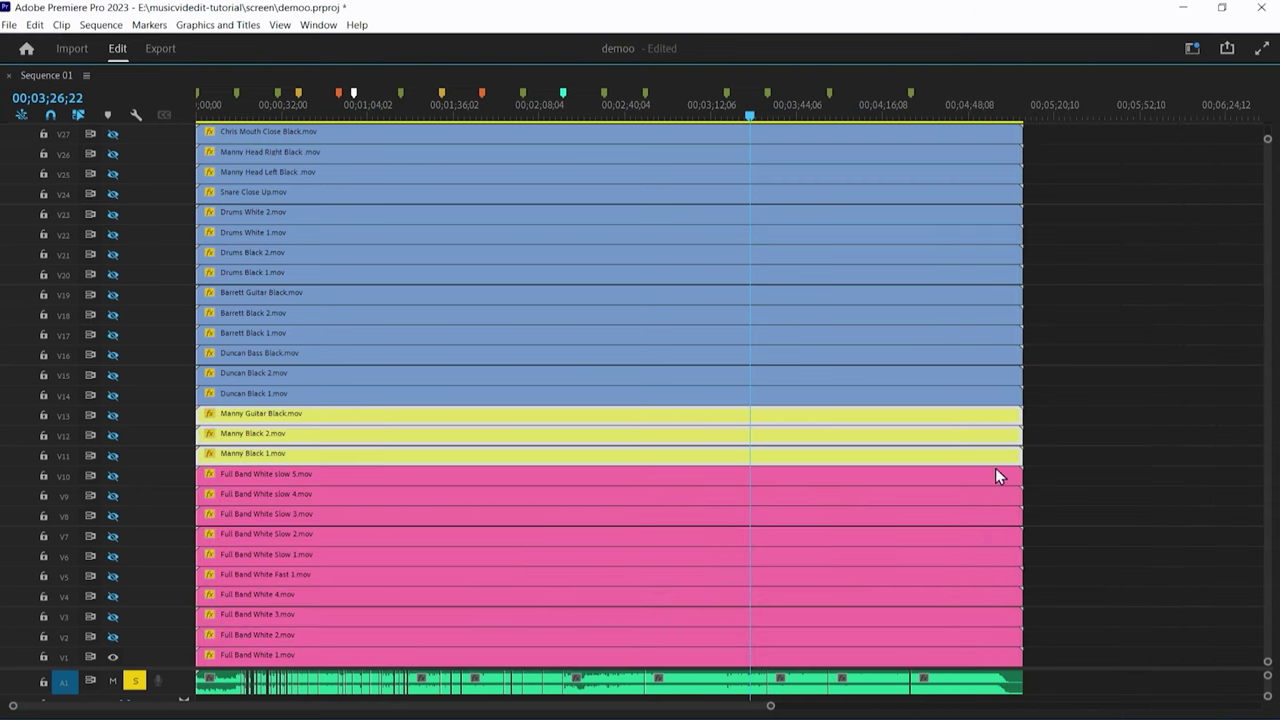
{"action": "right_click", "coordinate": [988, 356]}
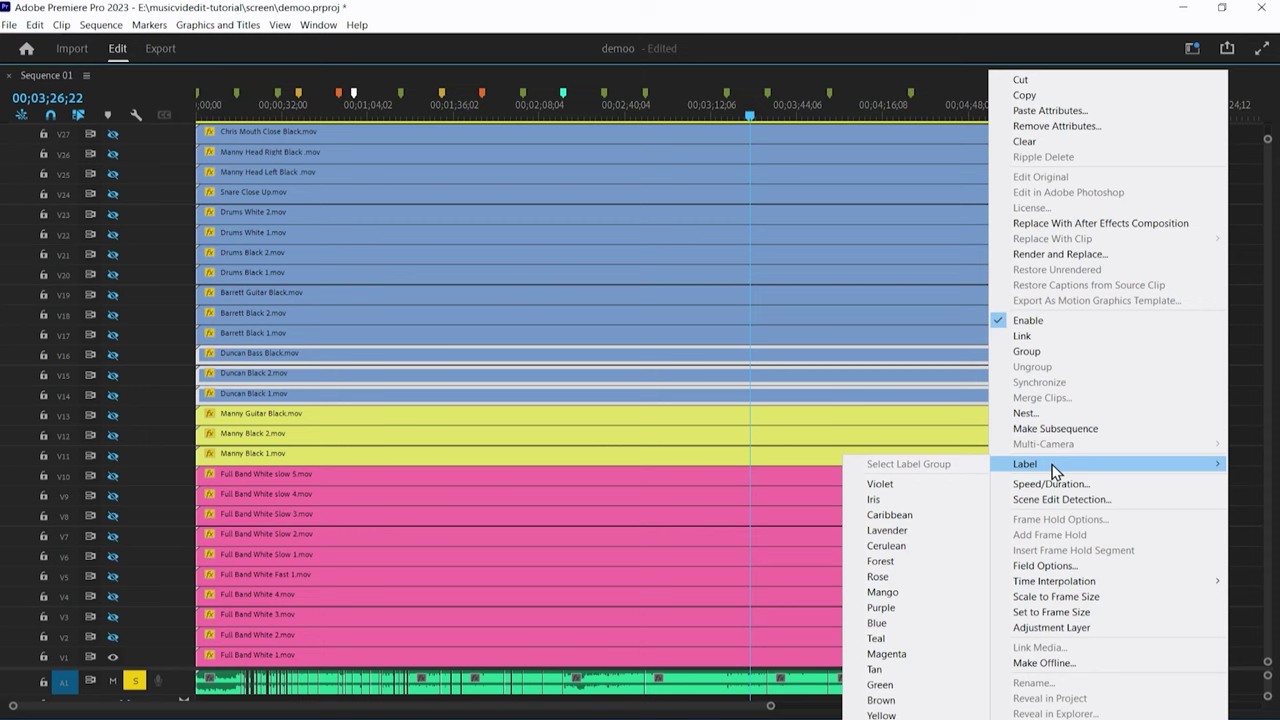
{"action": "left_click", "coordinate": [882, 608]}
Step: Label Barrett's V17–V19 takes Mango and the V20–V24 drum takes Cerulean
{"action": "right_click", "coordinate": [995, 296]}
{"action": "mouse_move", "coordinate": [1055, 463]}
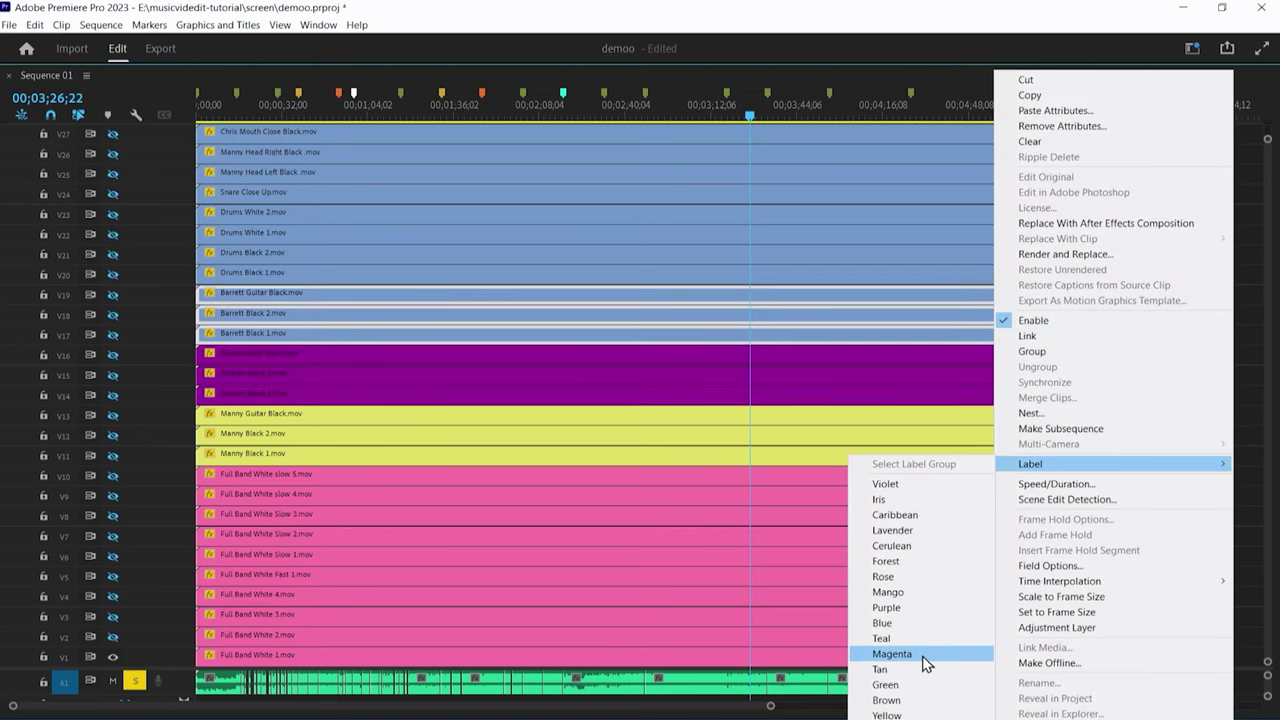
{"action": "left_click", "coordinate": [882, 594]}
{"action": "left_click_drag", "start_coordinate": [1043, 280], "coordinate": [980, 194]}
{"action": "right_click", "coordinate": [980, 194]}
{"action": "mouse_move", "coordinate": [1020, 457]}
{"action": "left_click", "coordinate": [882, 552]}
Step: Give the top close-up clips an Iris label
{"action": "scroll", "coordinate": [610, 400], "scroll_direction": "up", "scroll_amount": 2}
{"action": "key", "text": "ctrl+shift+a"}
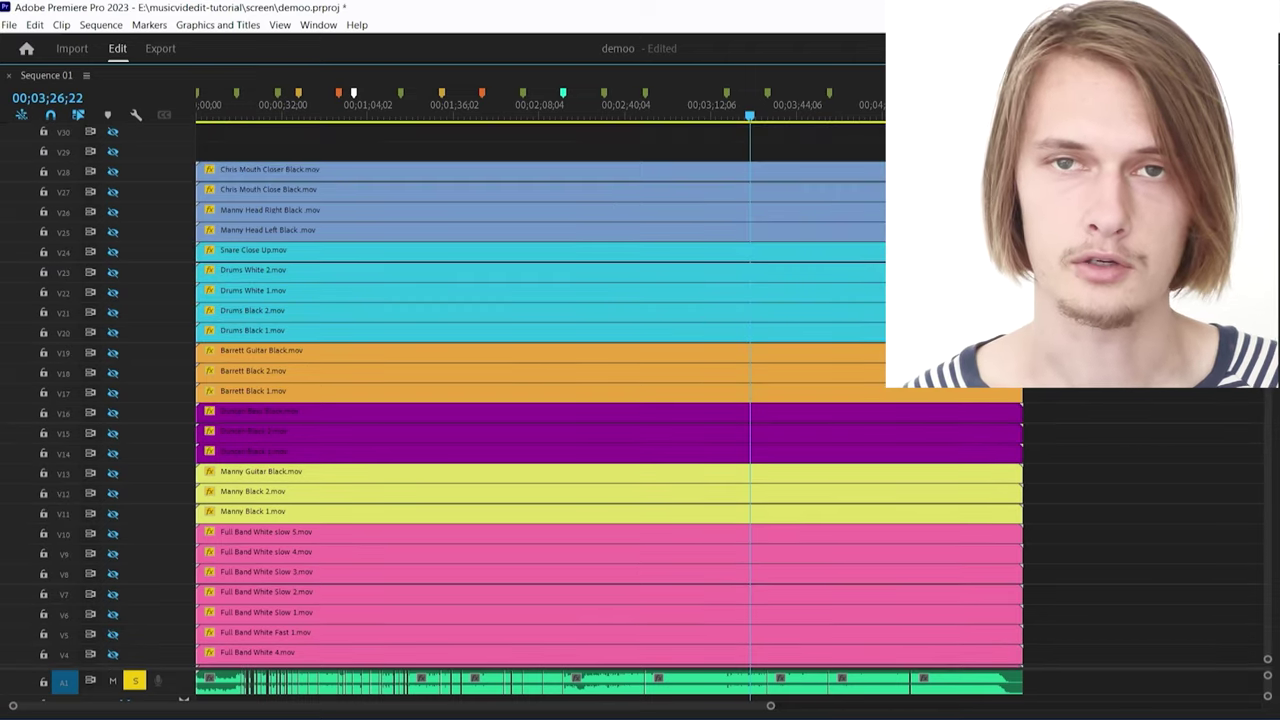
{"action": "right_click", "coordinate": [982, 200]}
{"action": "mouse_move", "coordinate": [1087, 470]}
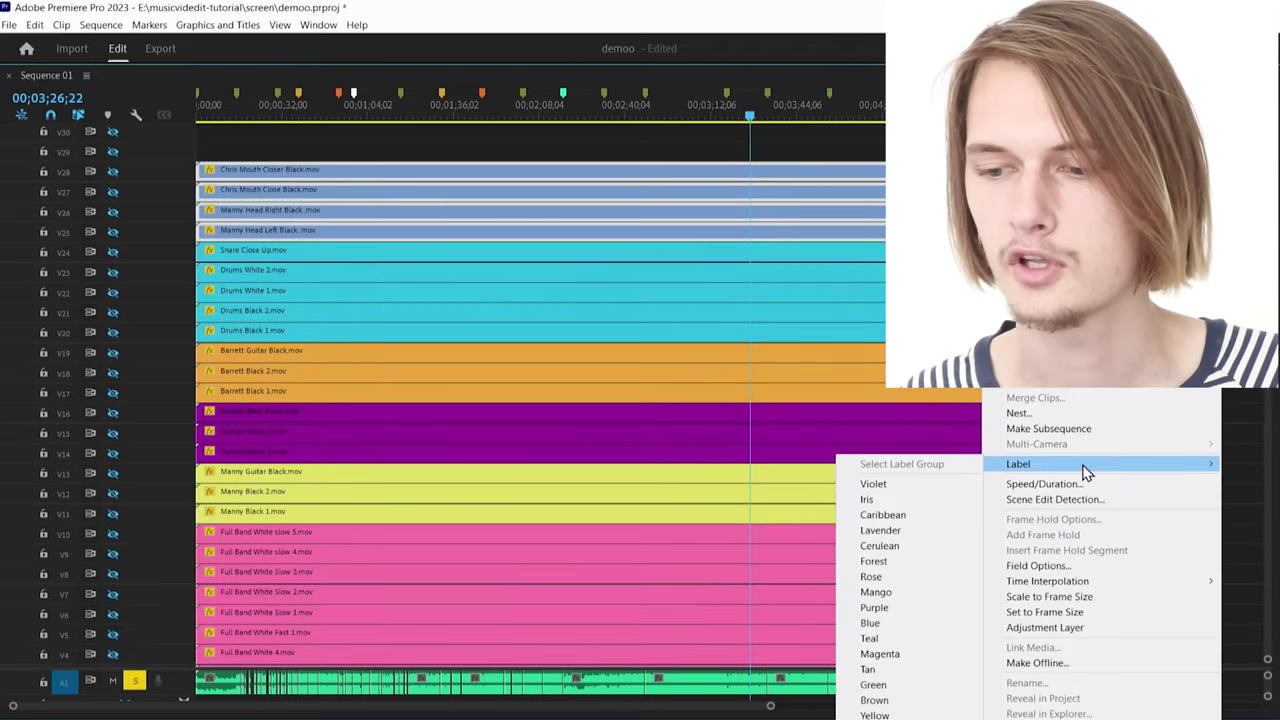
{"action": "left_click", "coordinate": [911, 502]}
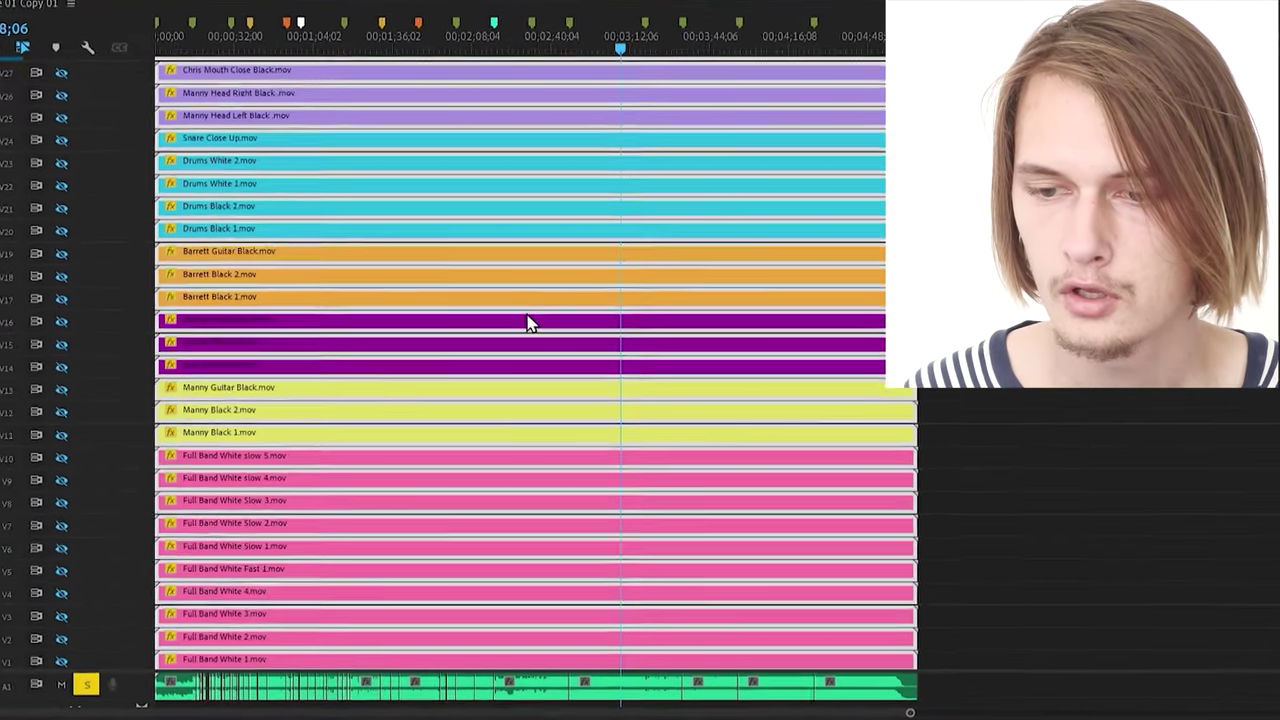
Step: Nest the selected takes into one sequence and trim the V28 clip's start to the playhead
{"action": "right_click", "coordinate": [531, 350]}
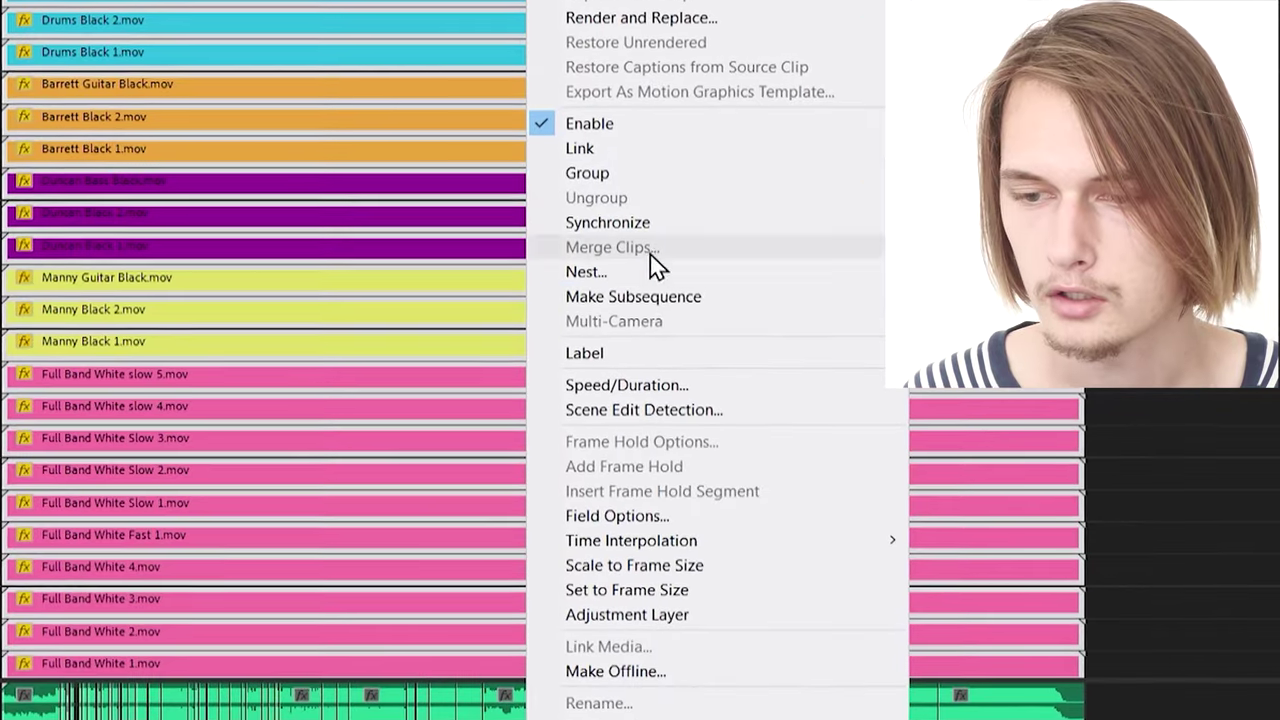
{"action": "left_click", "coordinate": [647, 280]}
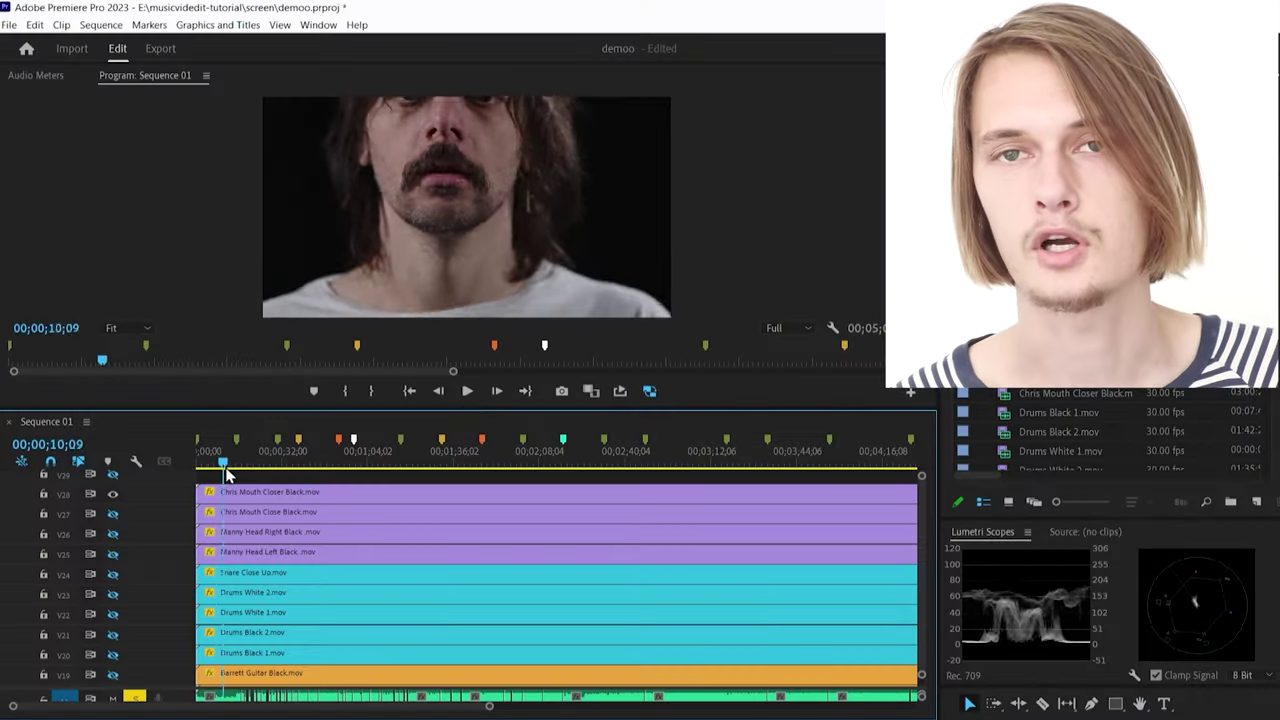
{"action": "left_click_drag", "start_coordinate": [197, 492], "coordinate": [232, 470]}
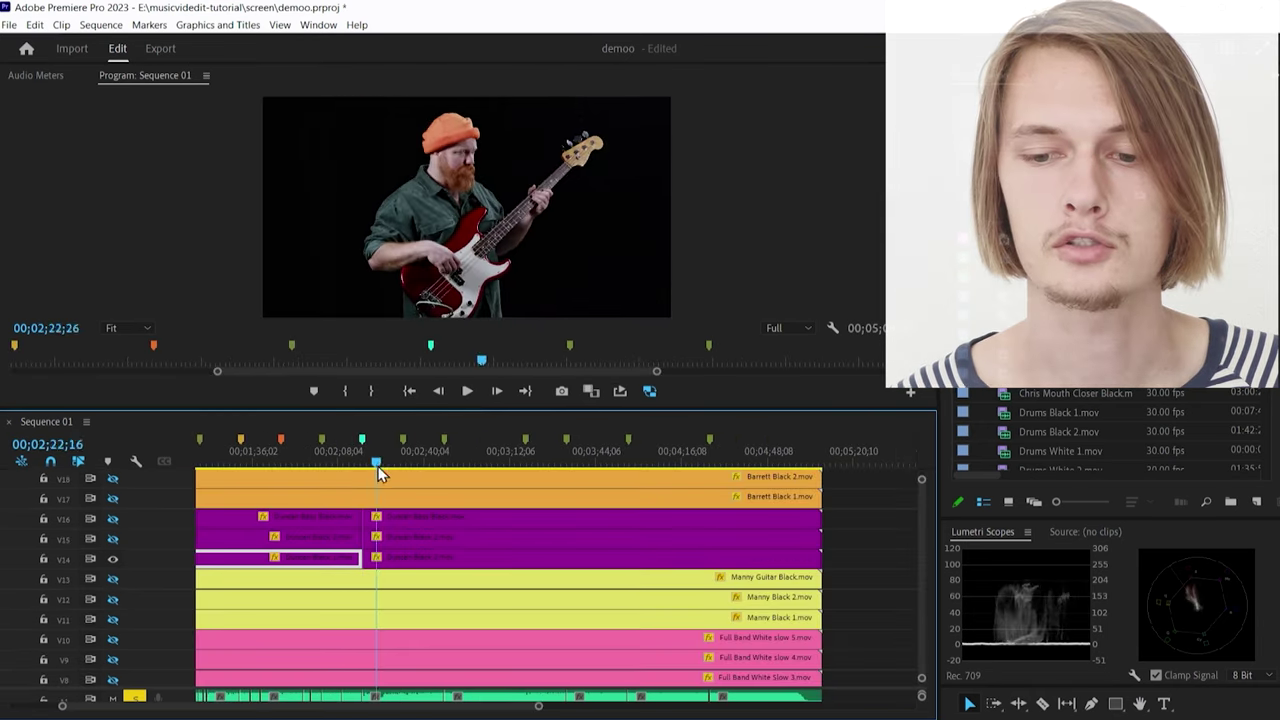
Step: Split the purple V14–V16 takes at two points with Ctrl+K and remove the bad section between them
{"action": "key", "text": "space"}
{"action": "left_click", "coordinate": [451, 520]}
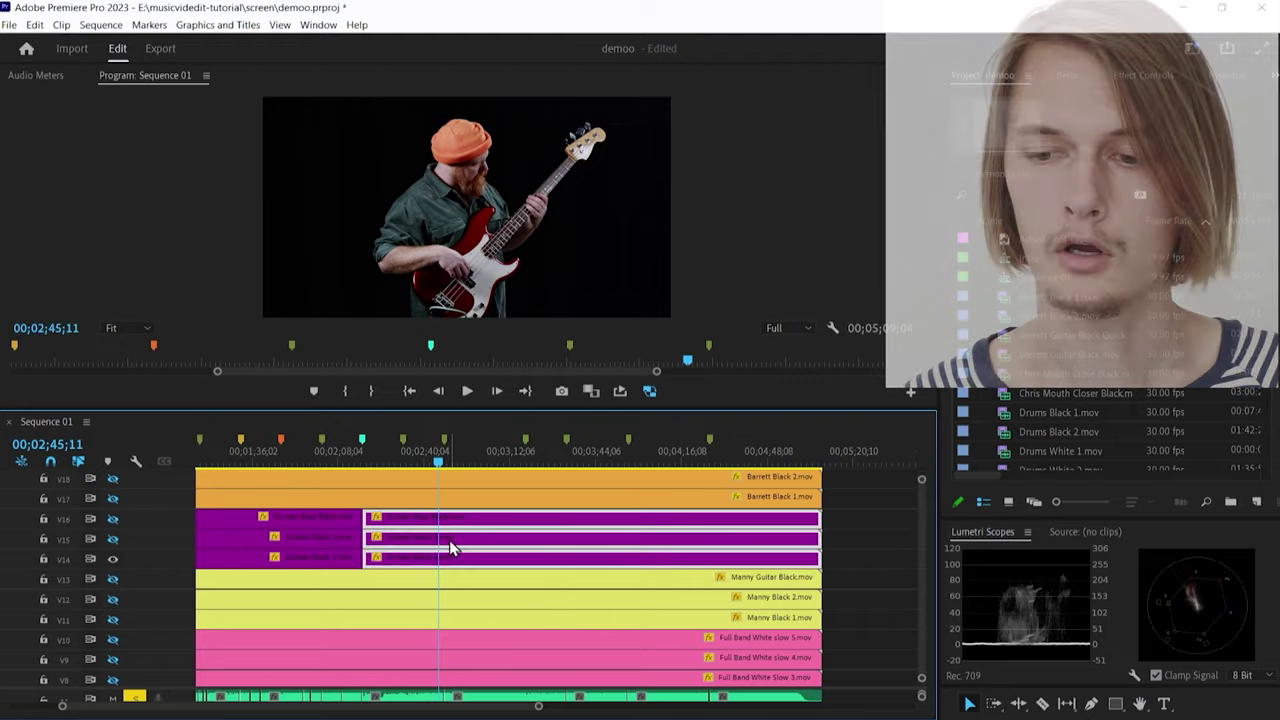
{"action": "key", "text": "ctrl+k"}
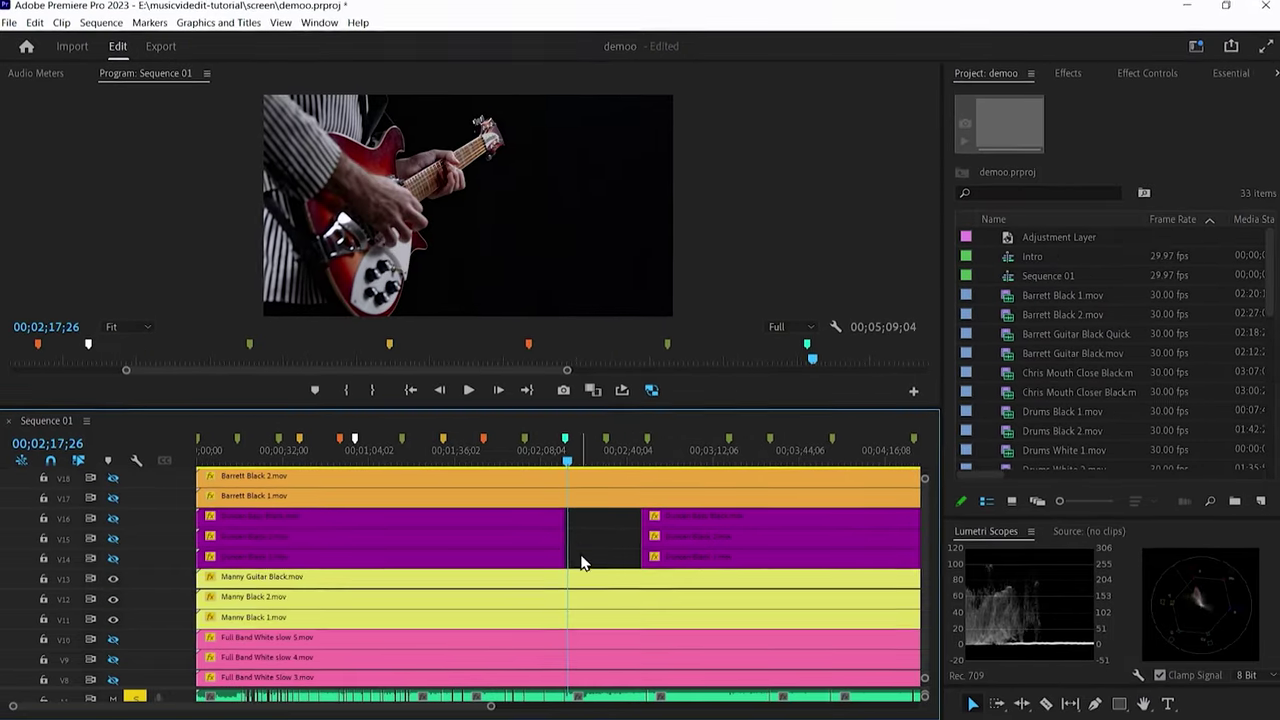
{"action": "key", "text": "ctrl+k"}
{"action": "left_click_drag", "start_coordinate": [575, 576], "coordinate": [660, 578]}
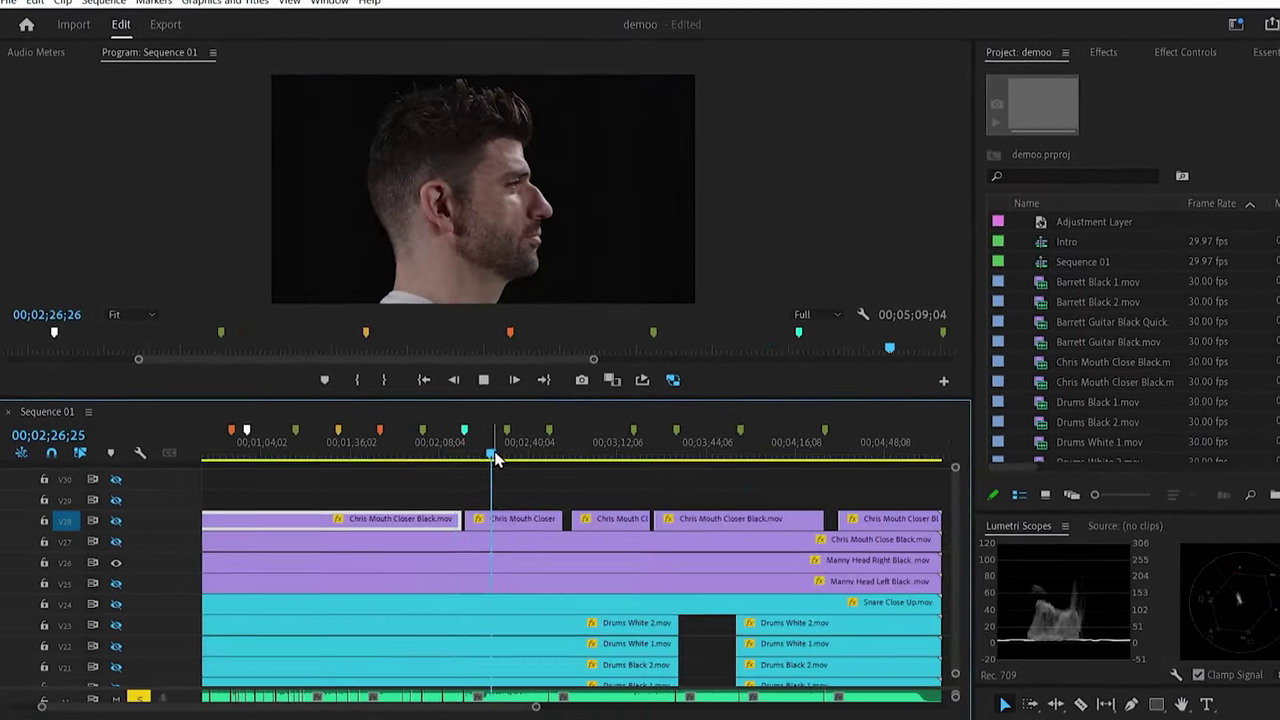
Step: Trim the V26 head close-up, cut it near 1;58, and shift the short piece earlier
{"action": "left_click_drag", "start_coordinate": [475, 557], "coordinate": [514, 560]}
{"action": "key", "text": "space"}
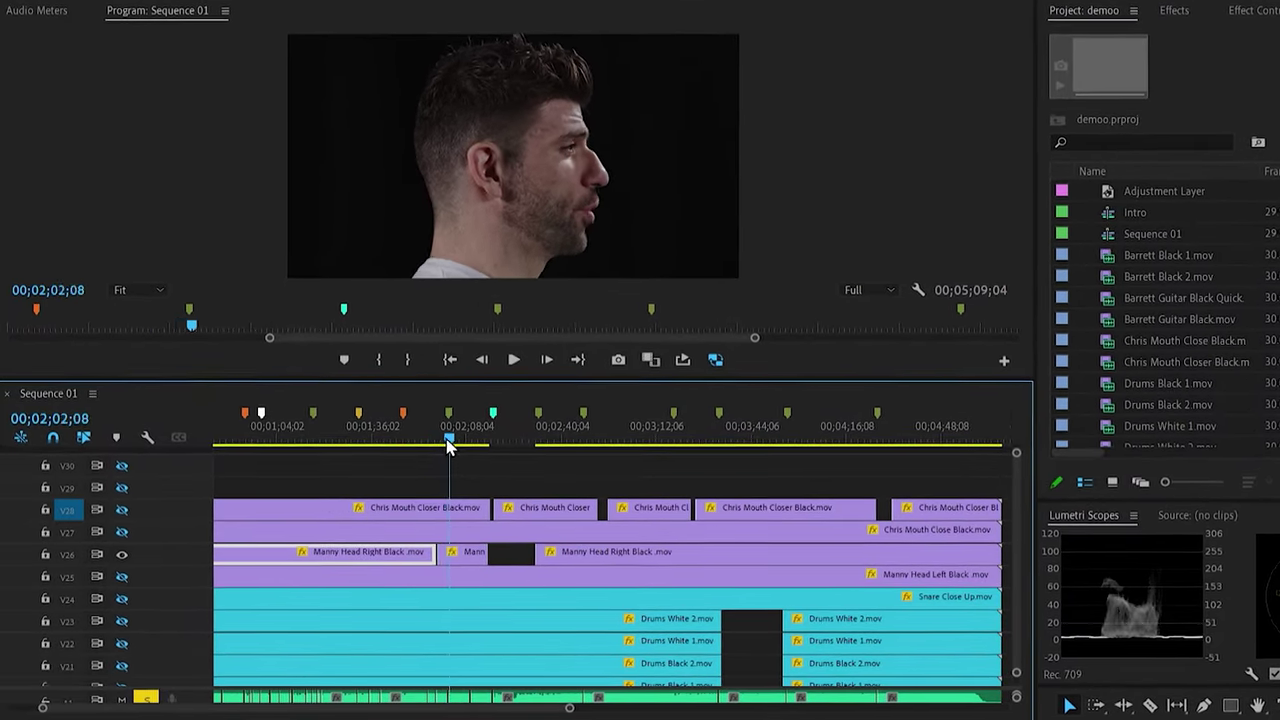
{"action": "left_click", "coordinate": [385, 440]}
{"action": "left_click", "coordinate": [434, 550]}
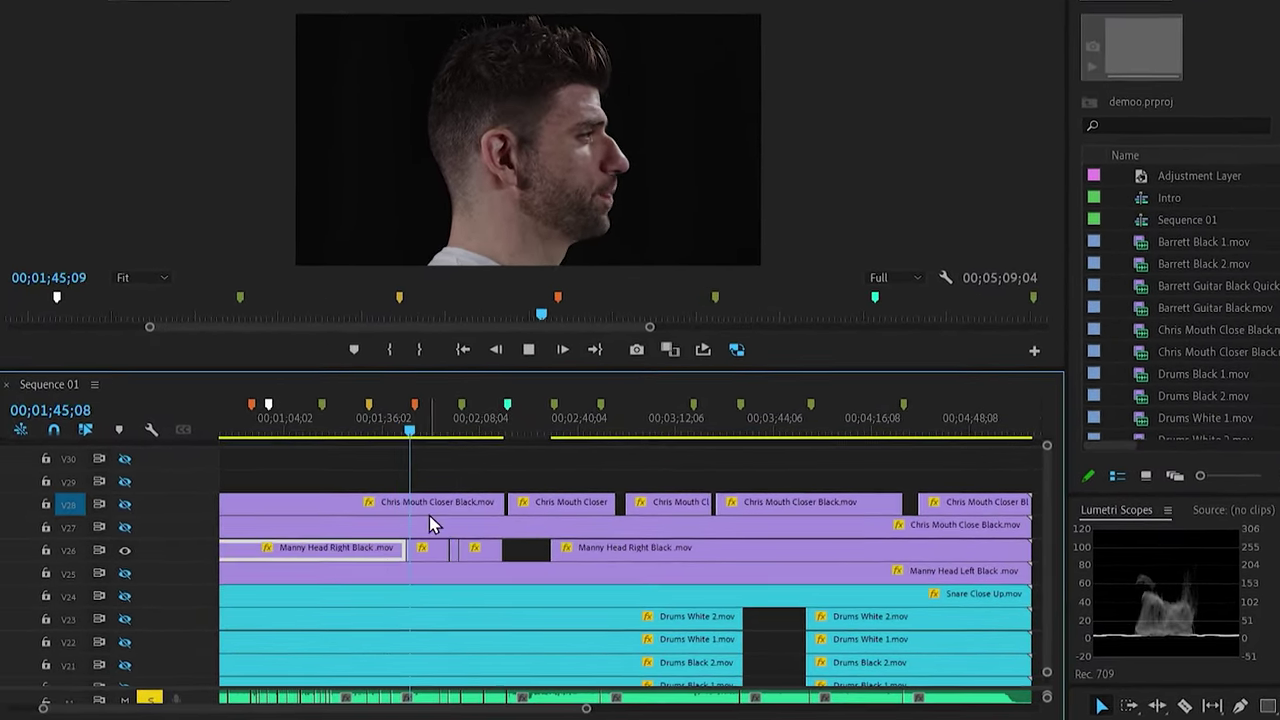
{"action": "left_click_drag", "start_coordinate": [415, 558], "coordinate": [372, 558]}
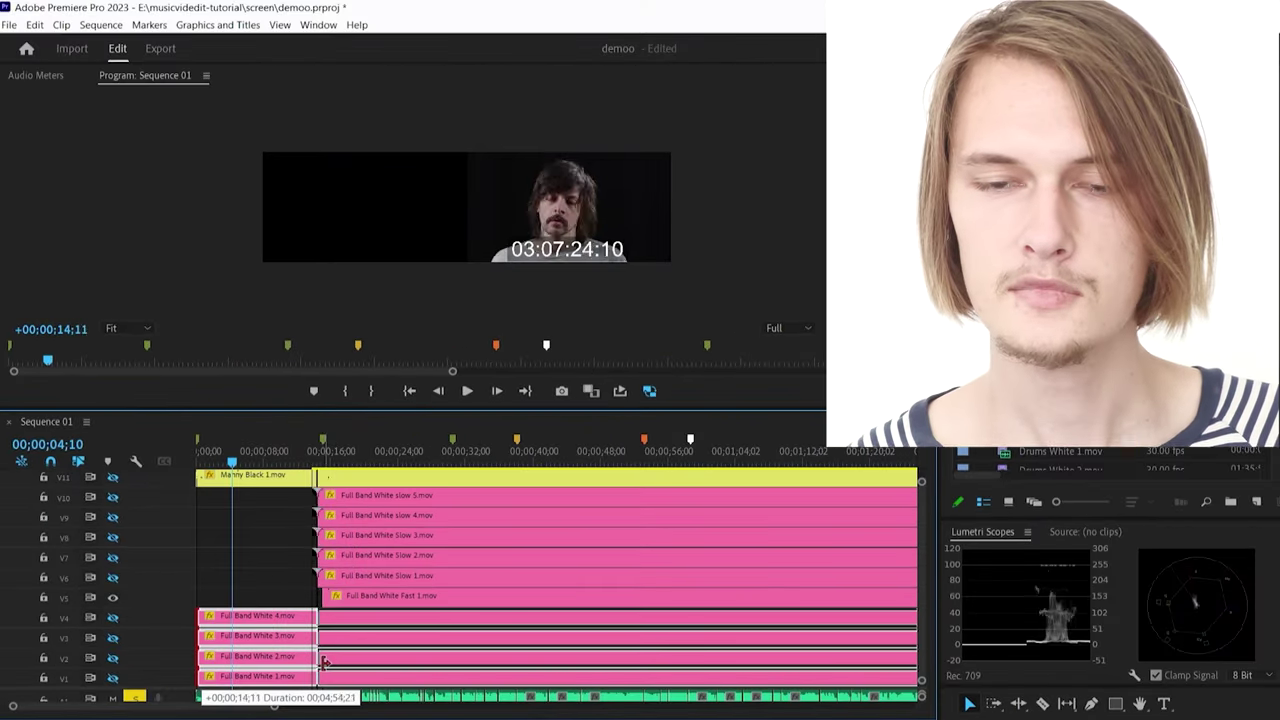
Step: Scroll up through the Copy of keeperofthelake tracks to view the scattered cut pieces
{"action": "scroll", "coordinate": [451, 534], "scroll_direction": "up", "scroll_amount": 3}
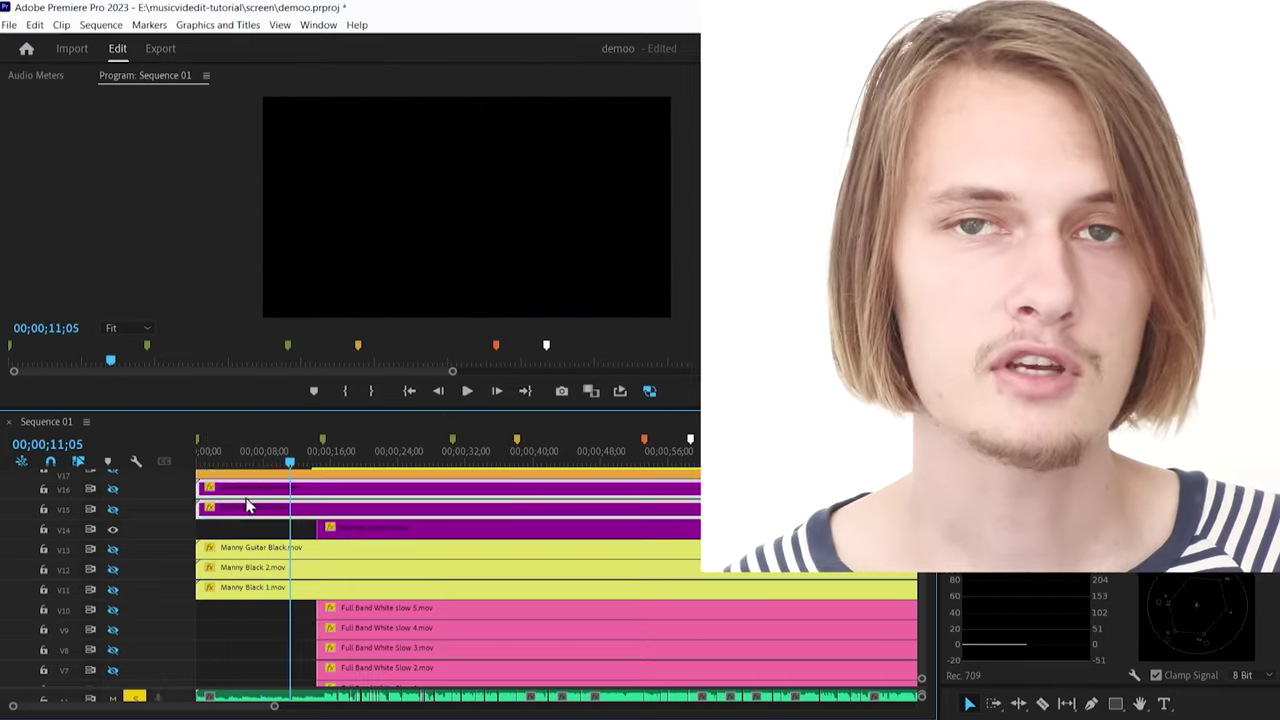
{"action": "scroll", "coordinate": [440, 580], "scroll_direction": "up", "scroll_amount": 3}
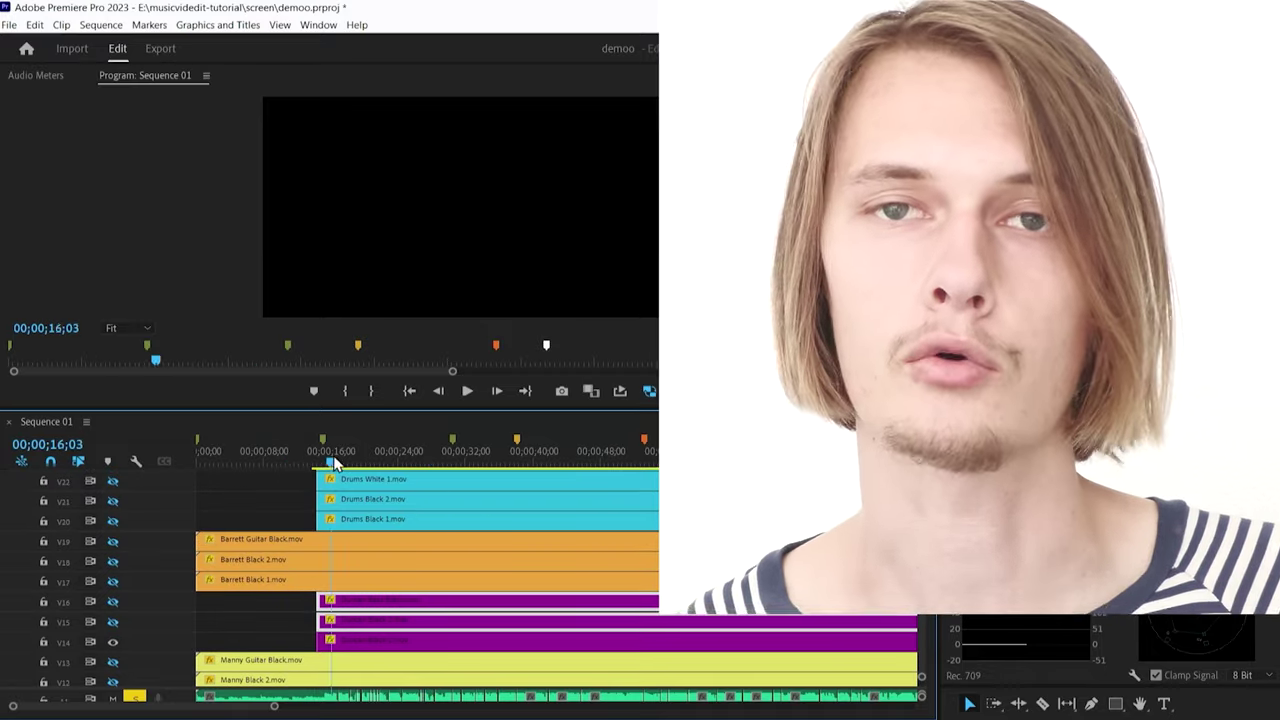
{"action": "scroll", "coordinate": [438, 471], "scroll_direction": "up", "scroll_amount": 3}
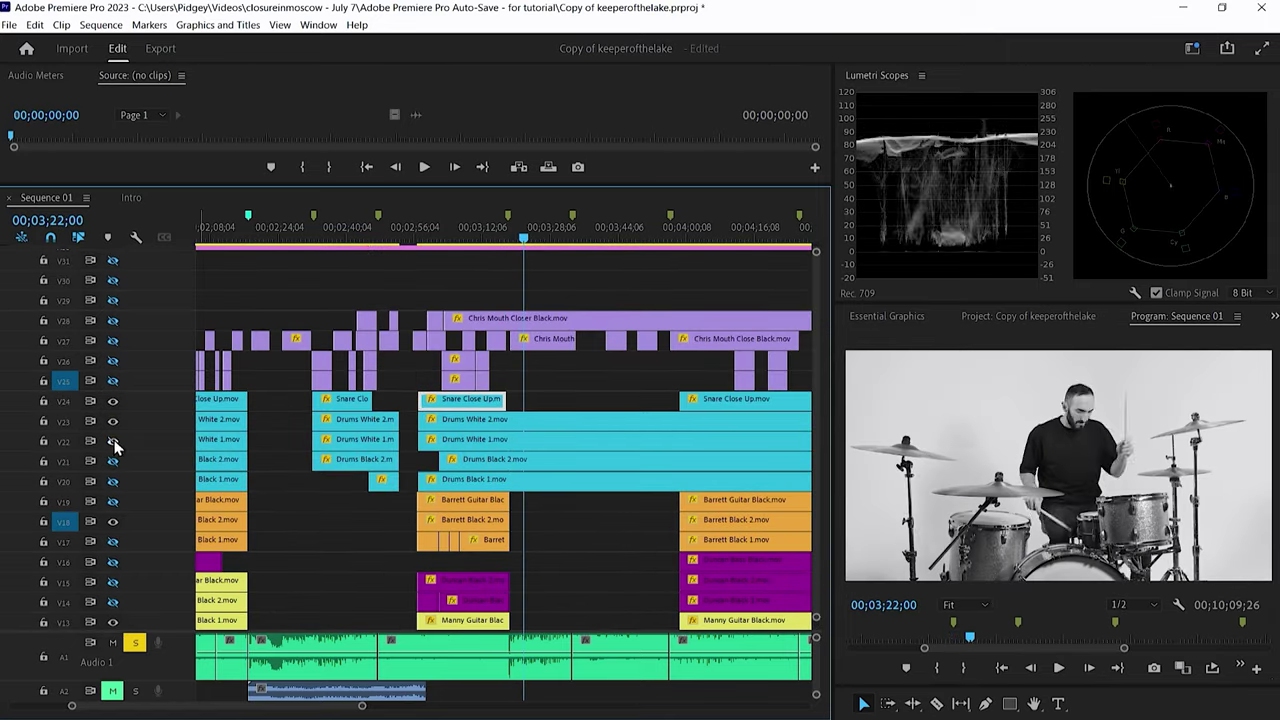
Step: Set the playhead near 4;02 and drag the V18, V14–V16 purple and V13 guitar takes' starts later
{"action": "scroll", "coordinate": [818, 330], "scroll_direction": "down", "scroll_amount": 5}
{"action": "left_click", "coordinate": [413, 237]}
{"action": "left_click", "coordinate": [468, 252]}
{"action": "left_click_drag", "start_coordinate": [400, 318], "coordinate": [516, 318]}
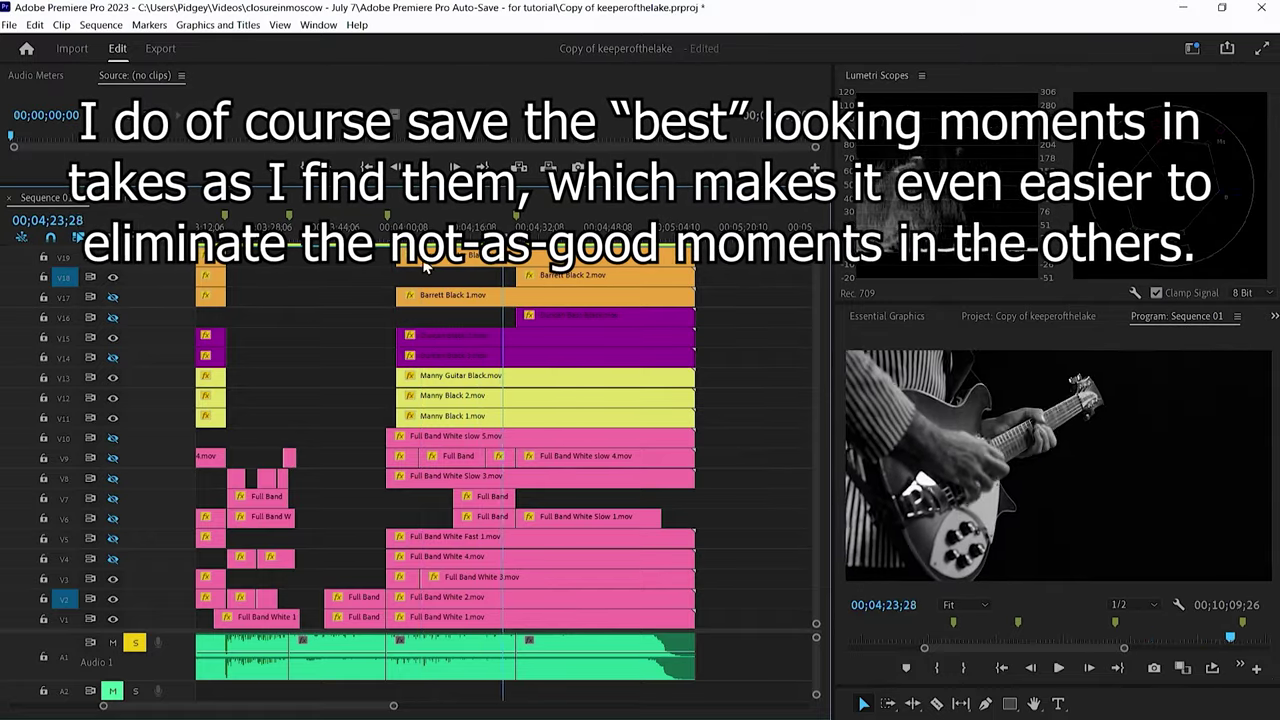
{"action": "left_click_drag", "start_coordinate": [408, 338], "coordinate": [516, 338]}
{"action": "left_click_drag", "start_coordinate": [400, 358], "coordinate": [516, 358]}
{"action": "left_click_drag", "start_coordinate": [400, 378], "coordinate": [486, 378]}
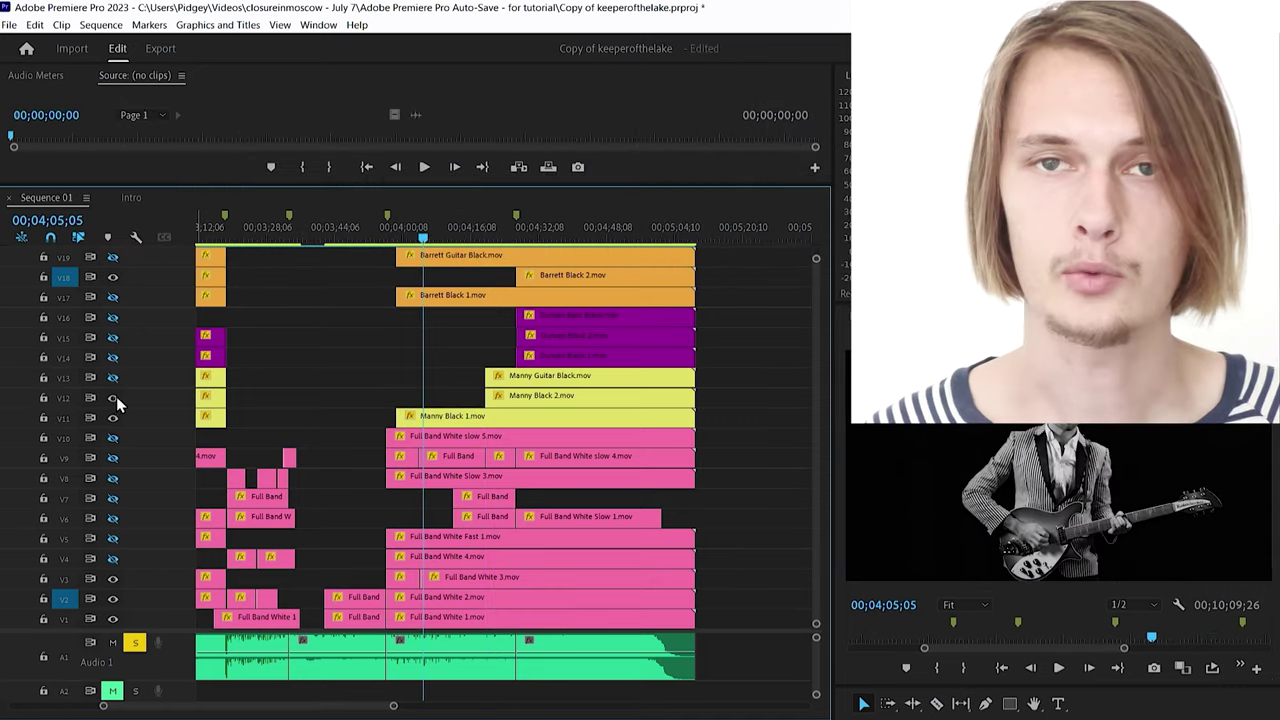
{"action": "right_click", "coordinate": [396, 297]}
{"action": "key", "text": "Escape"}
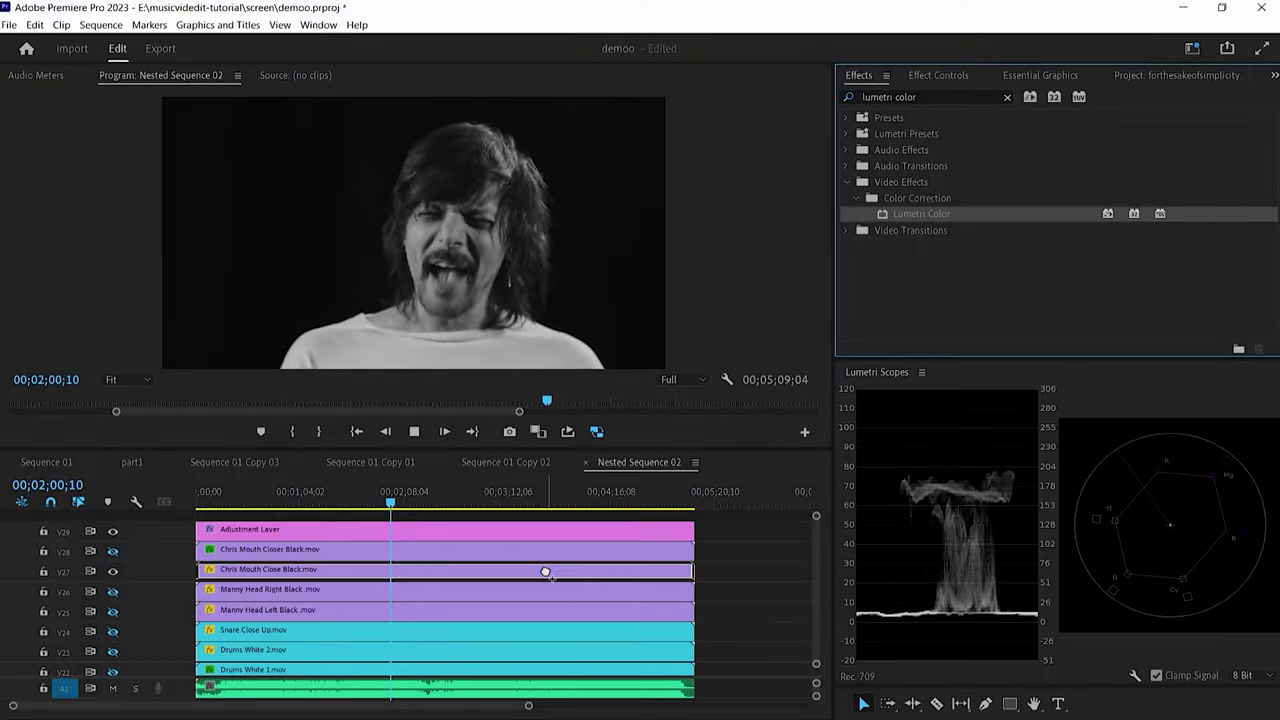
Step: In Lumetri Color Basic Correction, set Drums Black 1 to Exposure 2.7, Shadows 63, Blacks -12
{"action": "left_click", "coordinate": [938, 75]}
{"action": "scroll", "coordinate": [926, 256], "scroll_direction": "down", "scroll_amount": 5}
{"action": "left_click", "coordinate": [862, 210]}
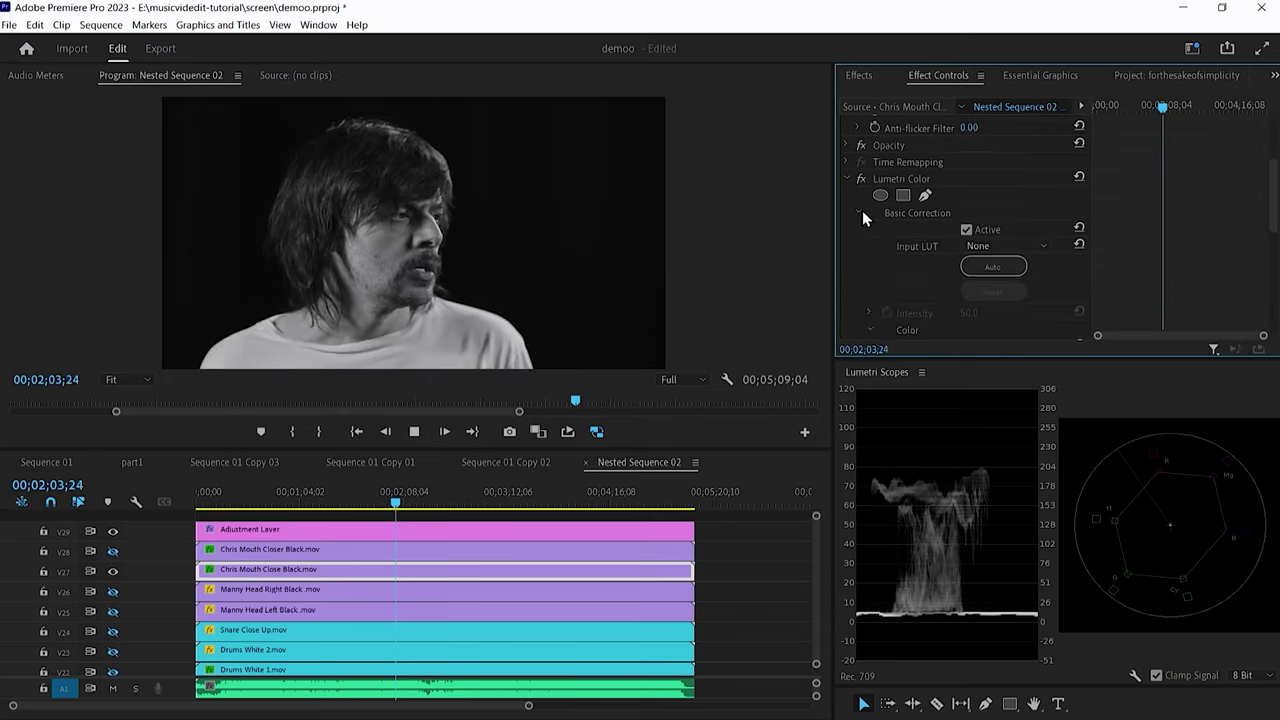
{"action": "scroll", "coordinate": [908, 243], "scroll_direction": "down", "scroll_amount": 3}
{"action": "scroll", "coordinate": [909, 245], "scroll_direction": "down", "scroll_amount": 1}
{"action": "left_click_drag", "start_coordinate": [966, 256], "coordinate": [990, 256]}
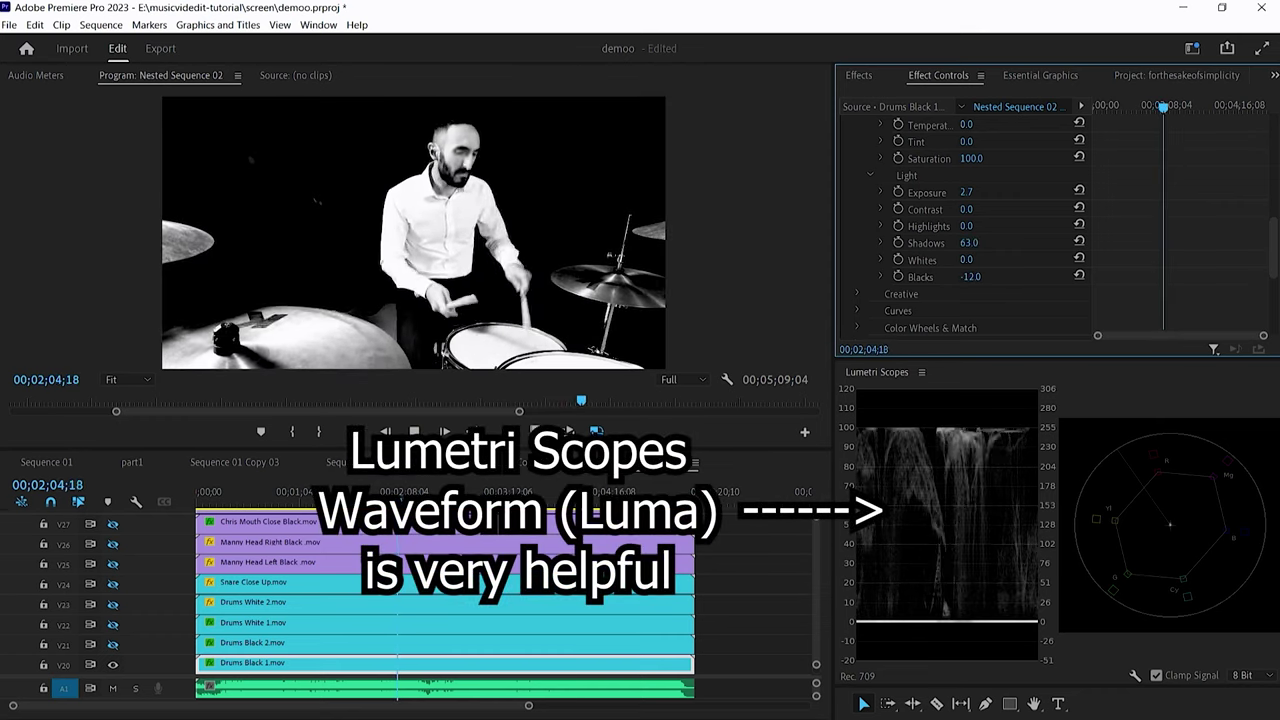
Step: Toggle Lumetri Color off and back on to compare the brightened grade
{"action": "scroll", "coordinate": [933, 210], "scroll_direction": "up", "scroll_amount": 3}
{"action": "left_click", "coordinate": [860, 166]}
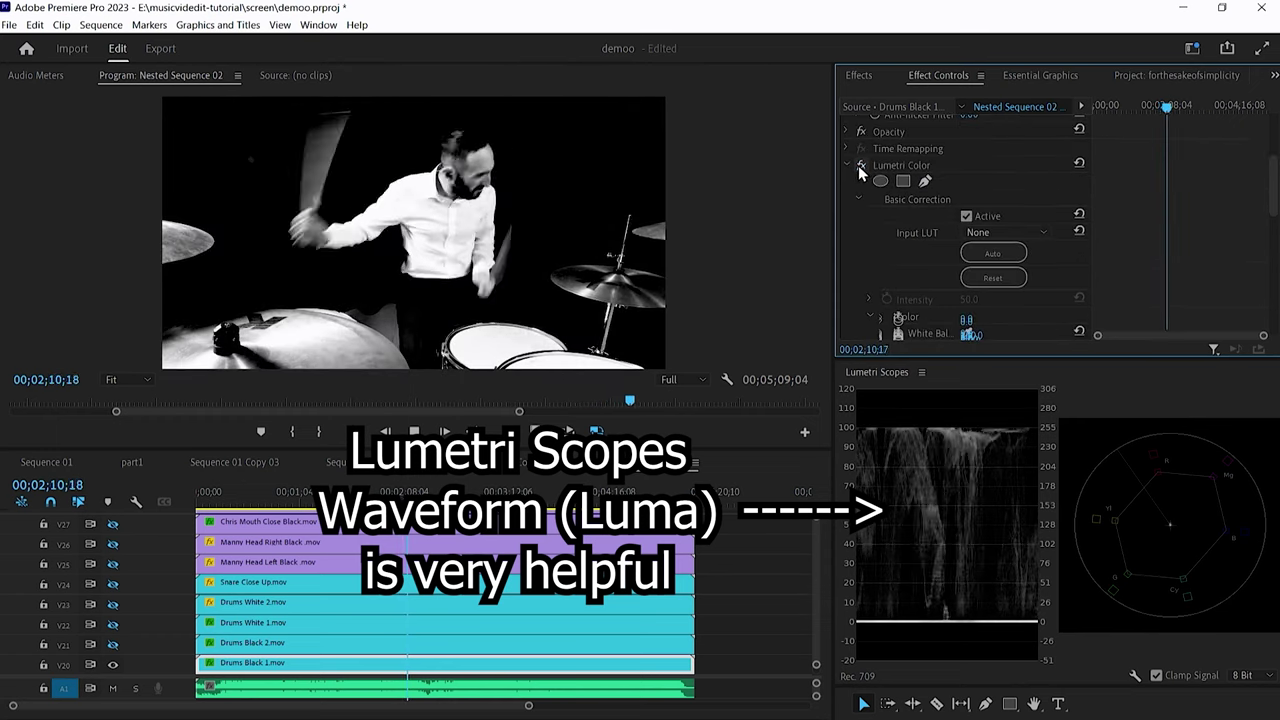
{"action": "left_click", "coordinate": [860, 166]}
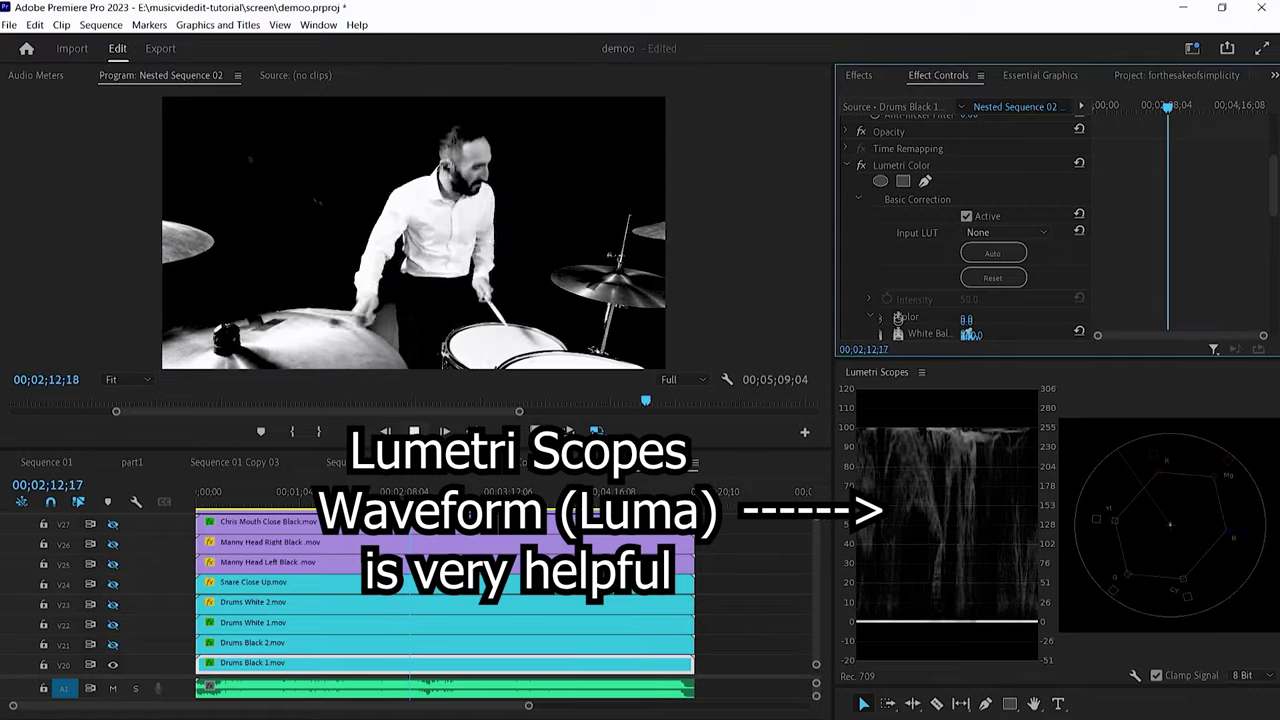